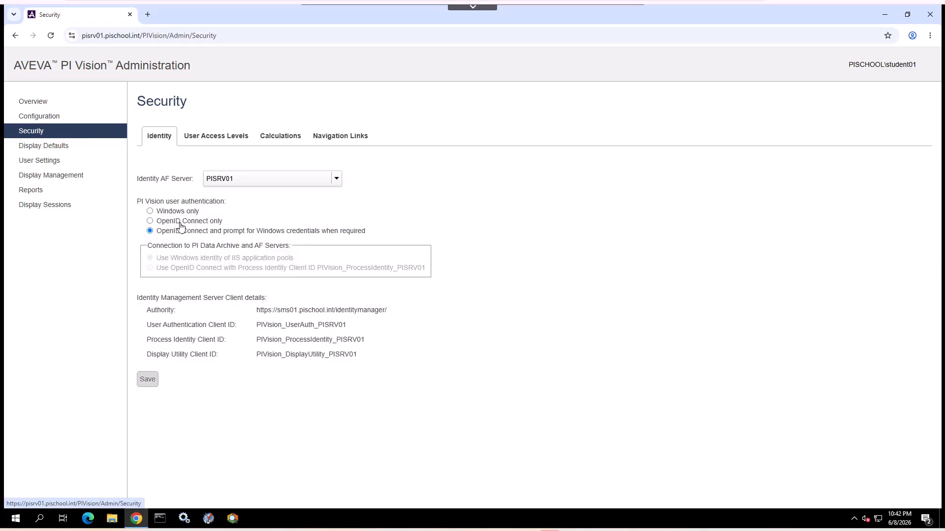
# Set PI Vision user authentication to OpenID Connect only.
pyautogui.click(149, 222)
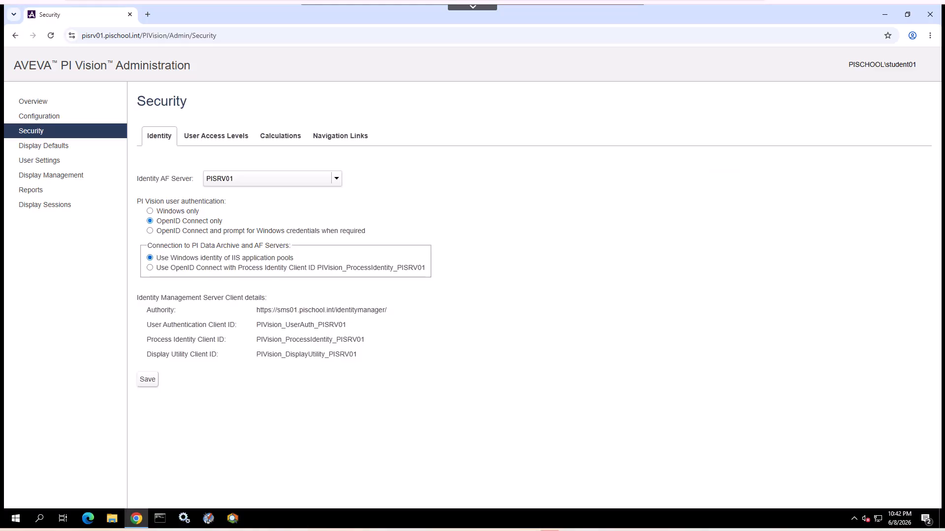
# Launch PI System Management Tools from the PI System program group.
pyautogui.click(15, 519)
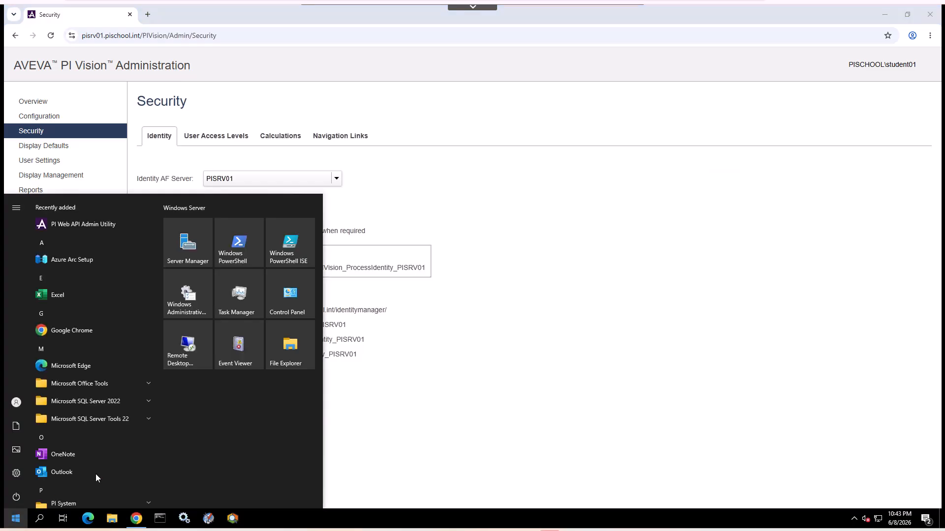
pyautogui.scroll(-1, 105, 473)
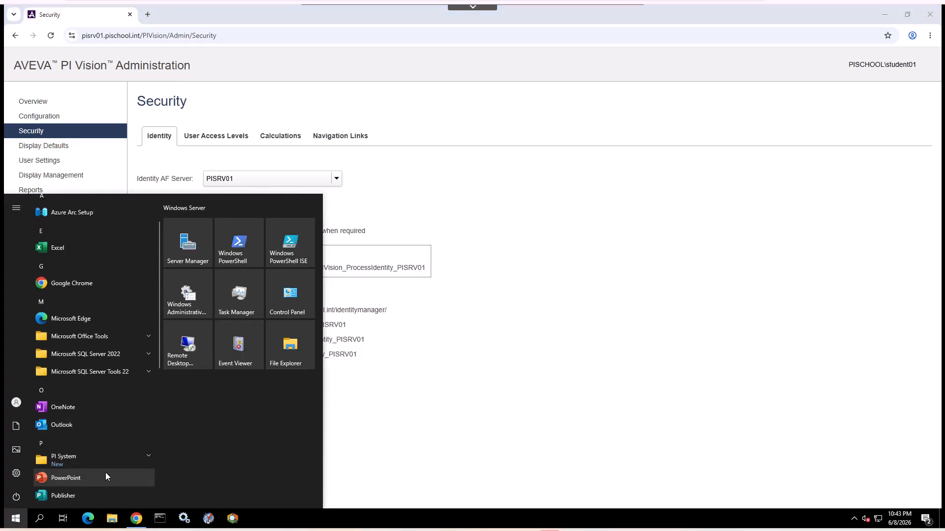
pyautogui.click(148, 460)
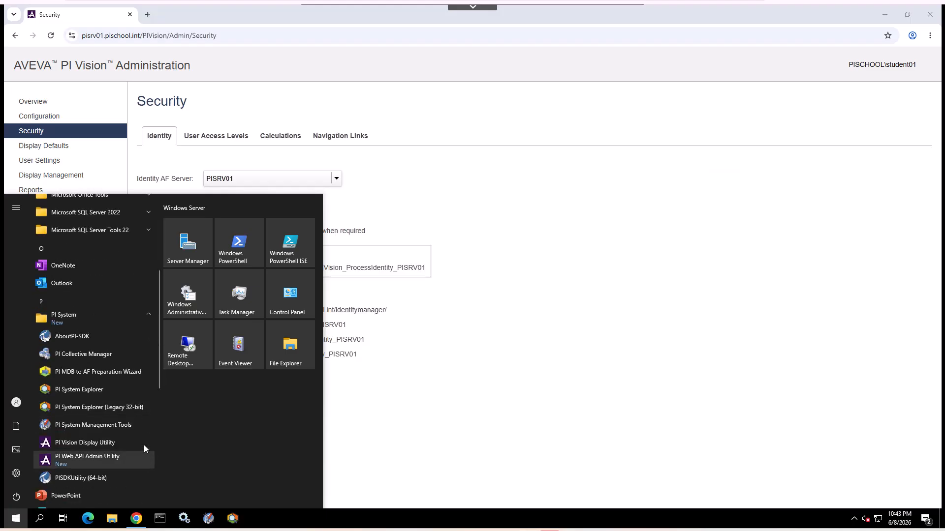
pyautogui.click(121, 427)
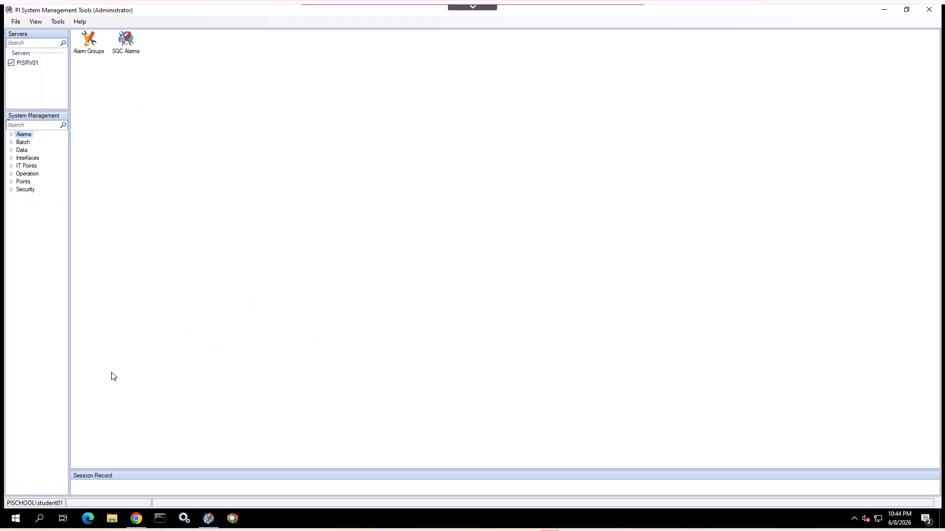
# Start a new OpenID Connect mapping under Security Mappings & Trusts for client ID PIVision_ProcessIdentity_PISRV01.
pyautogui.click(13, 190)
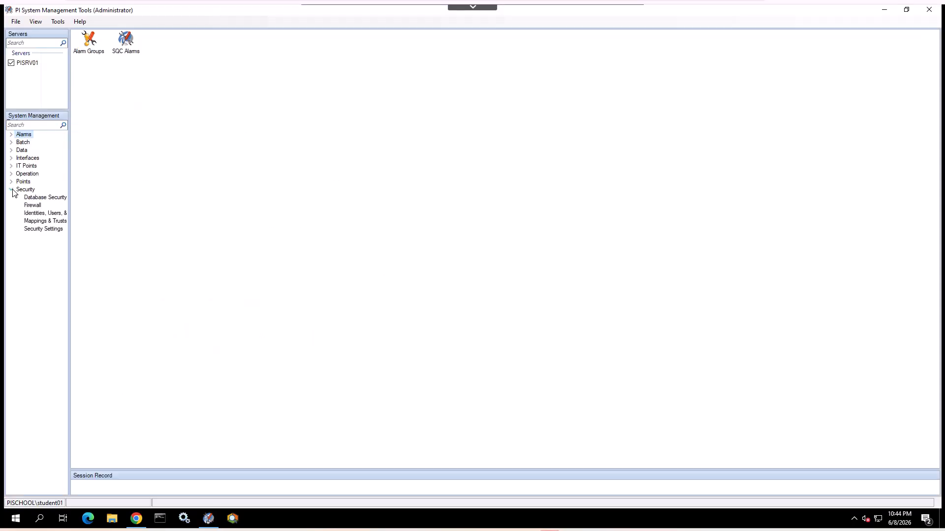
pyautogui.click(43, 222)
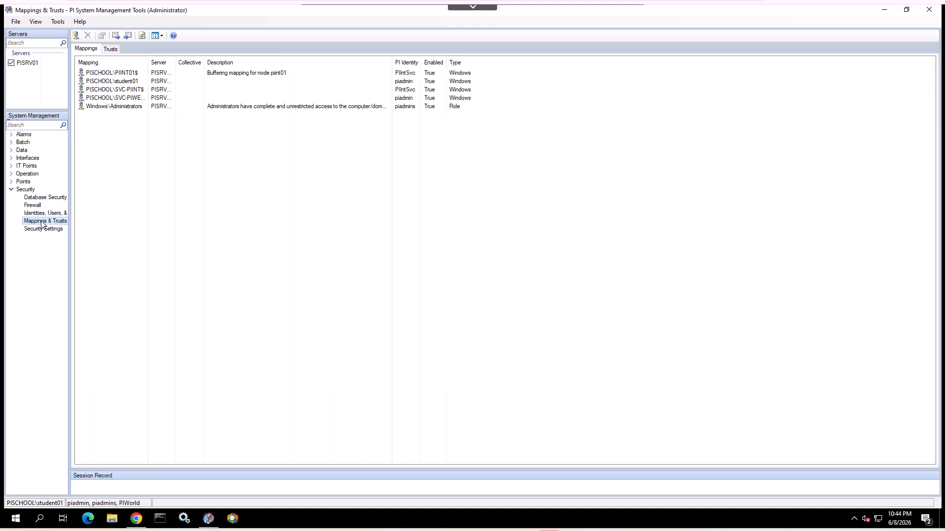
pyautogui.click(76, 36)
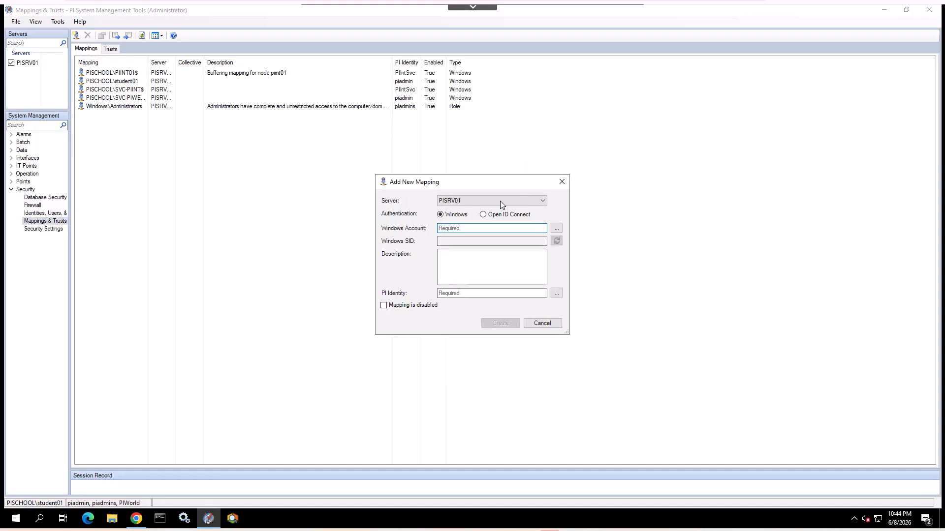
pyautogui.click(483, 214)
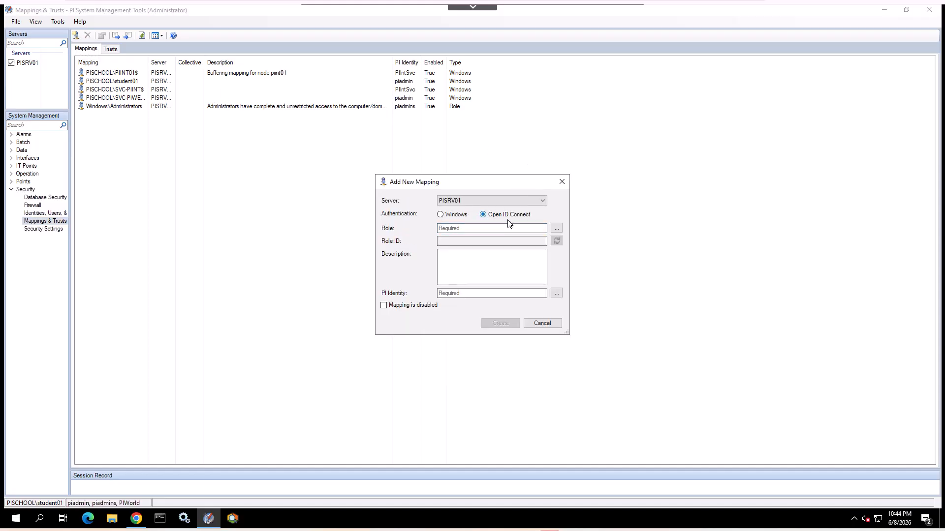
pyautogui.click(556, 229)
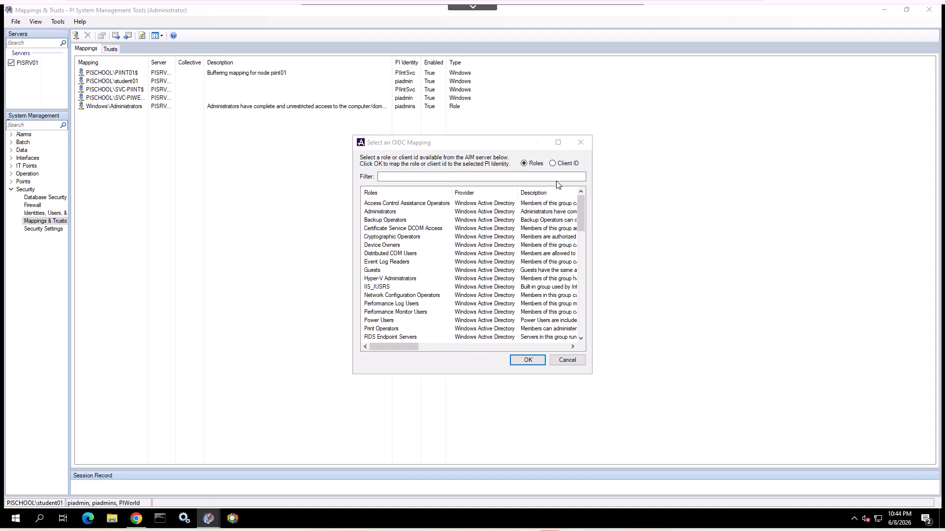
pyautogui.click(552, 163)
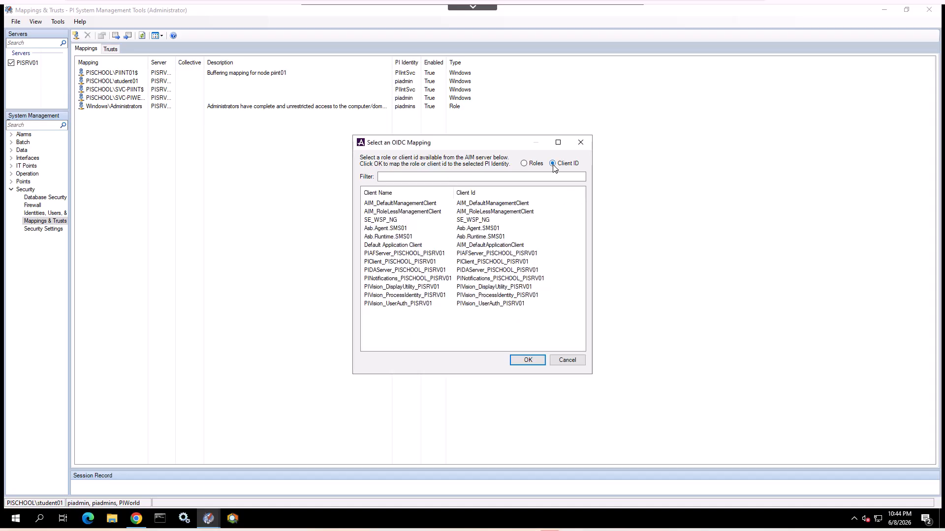
pyautogui.click(471, 296)
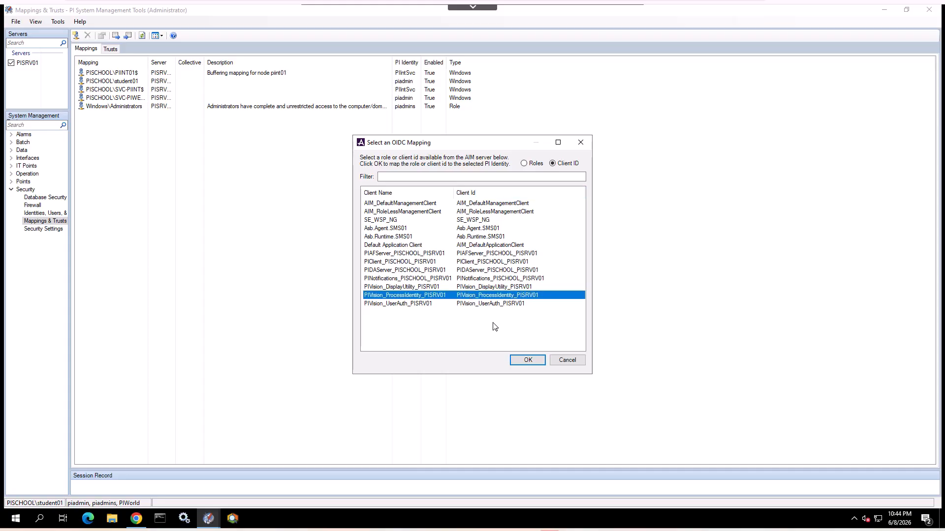
pyautogui.click(523, 362)
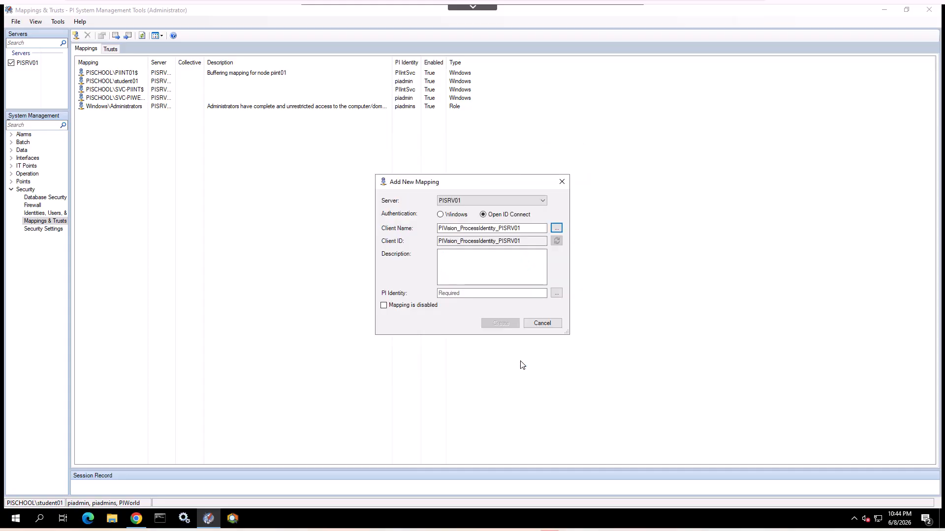
# Assign the PI identity VisionSvc to the mapping and create it.
pyautogui.click(556, 294)
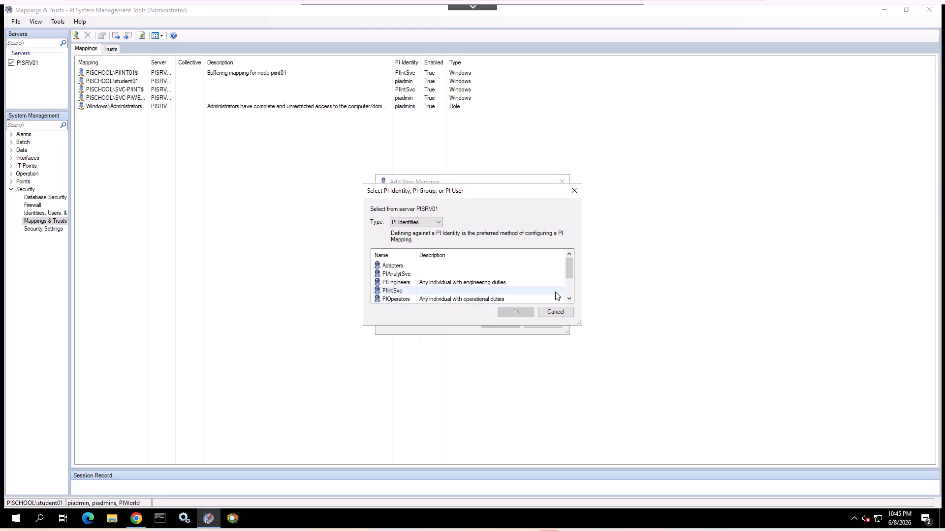
pyautogui.scroll(-1, 556, 295)
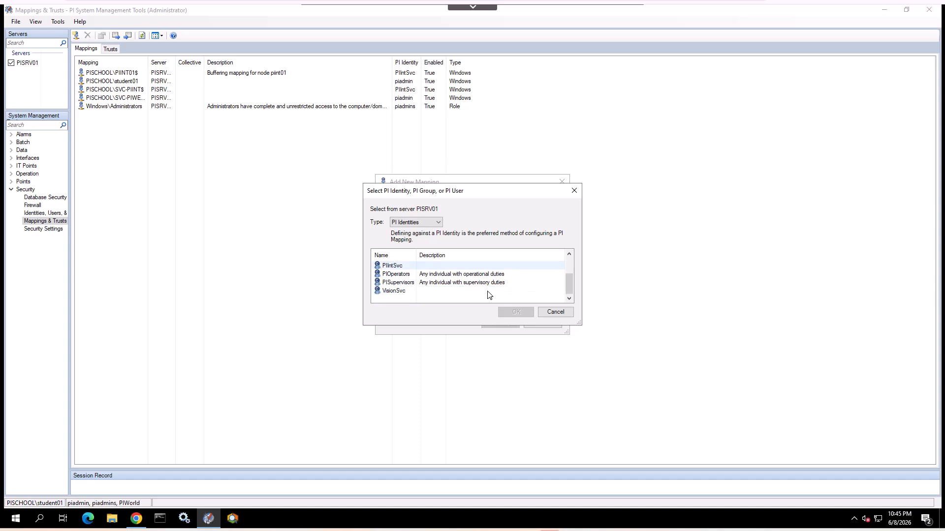
pyautogui.click(443, 296)
pyautogui.click(518, 314)
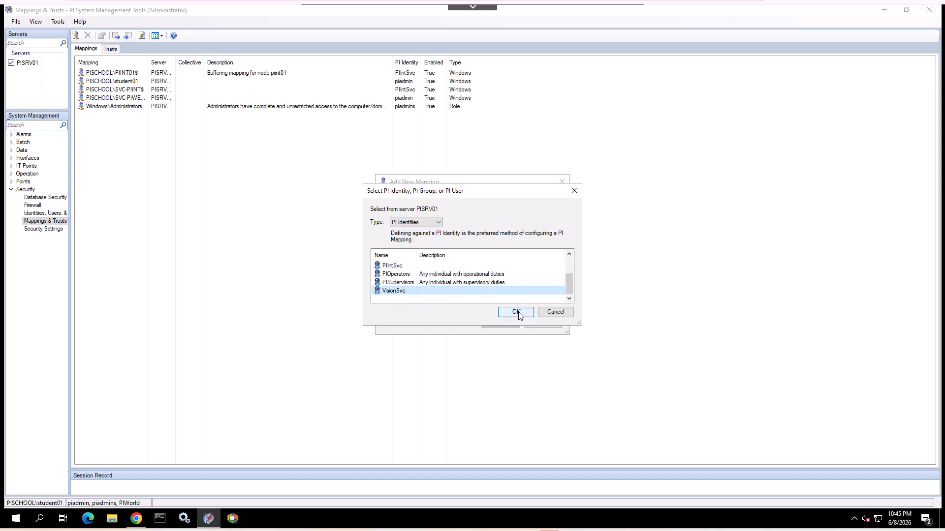
pyautogui.click(507, 326)
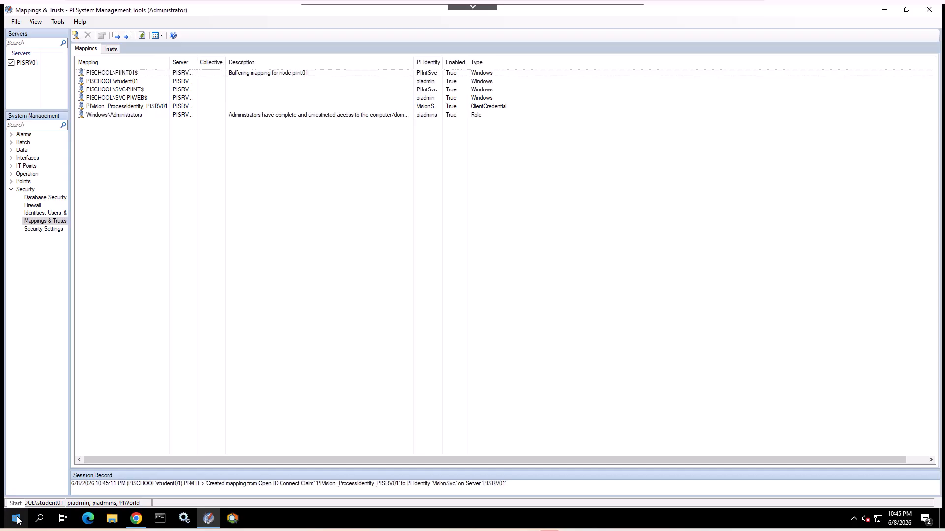
# Launch PI System Explorer and choose OpenID Connect Authentication for the PISRV01 AF server.
pyautogui.press('super')
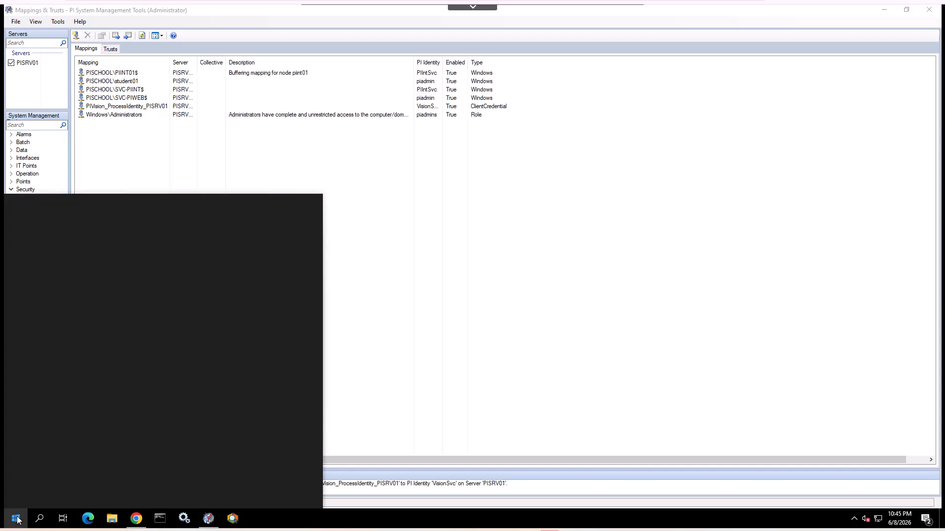
pyautogui.scroll(-2, 122, 480)
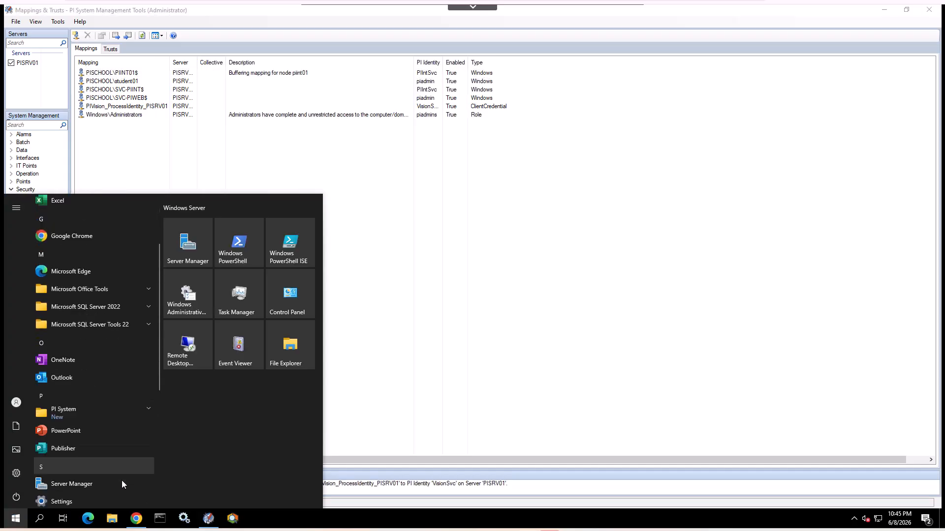
pyautogui.click(146, 408)
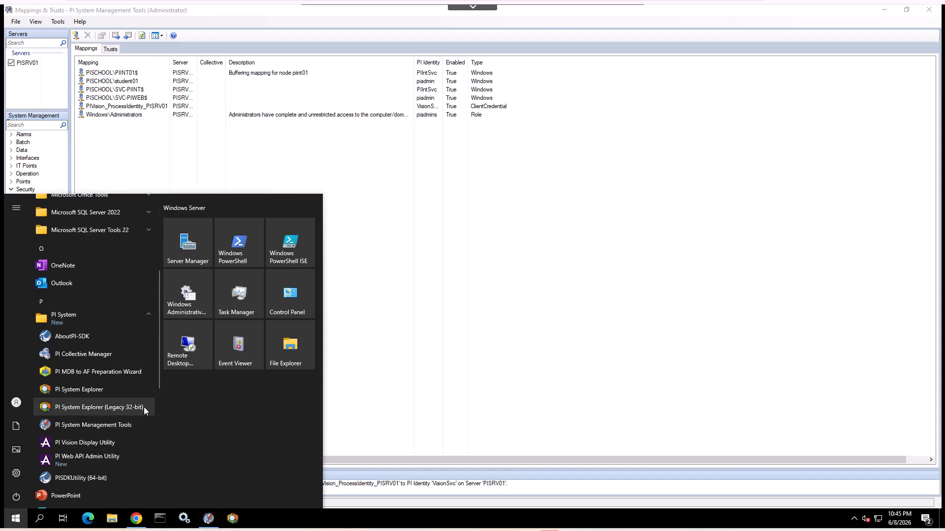
pyautogui.click(108, 388)
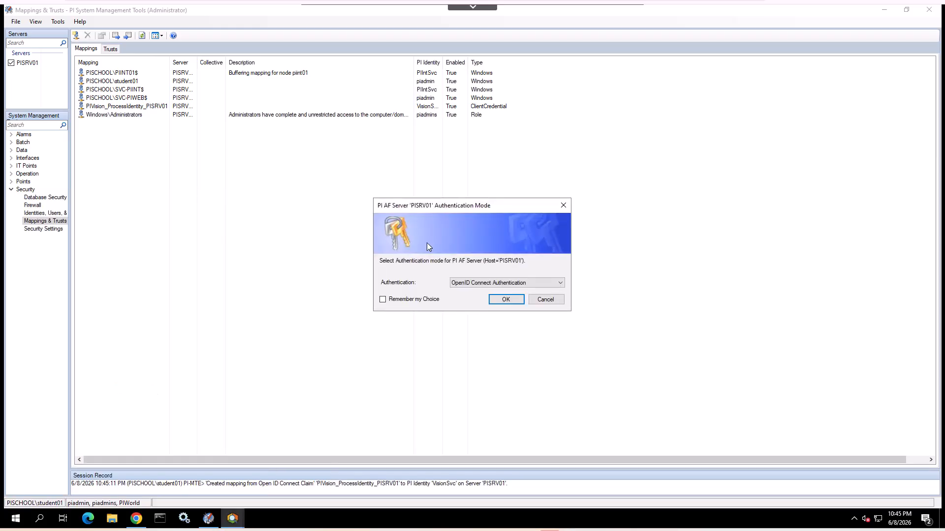
pyautogui.click(500, 301)
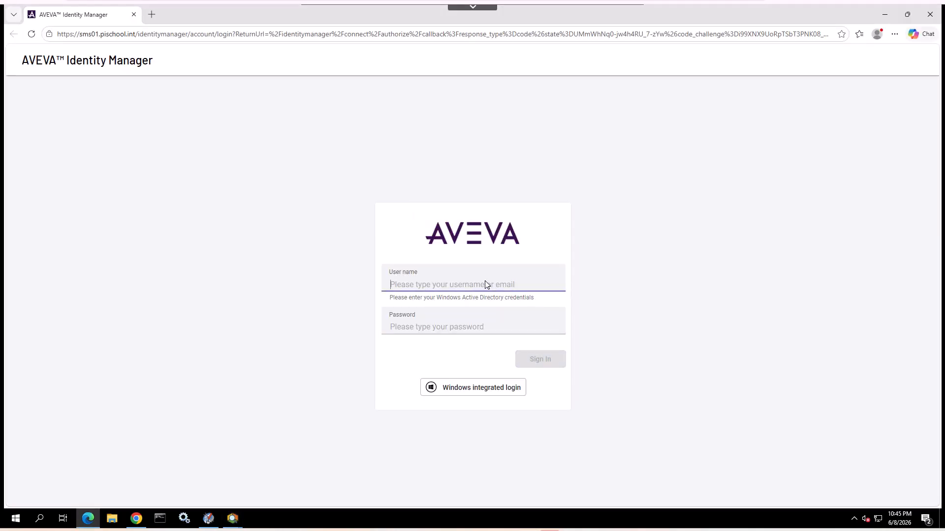
# Sign in to AVEVA Identity Manager with the student account's user name and password, then close the browser.
pyautogui.click(485, 284)
pyautogui.click(460, 323)
pyautogui.click(460, 326)
pyautogui.write('••')
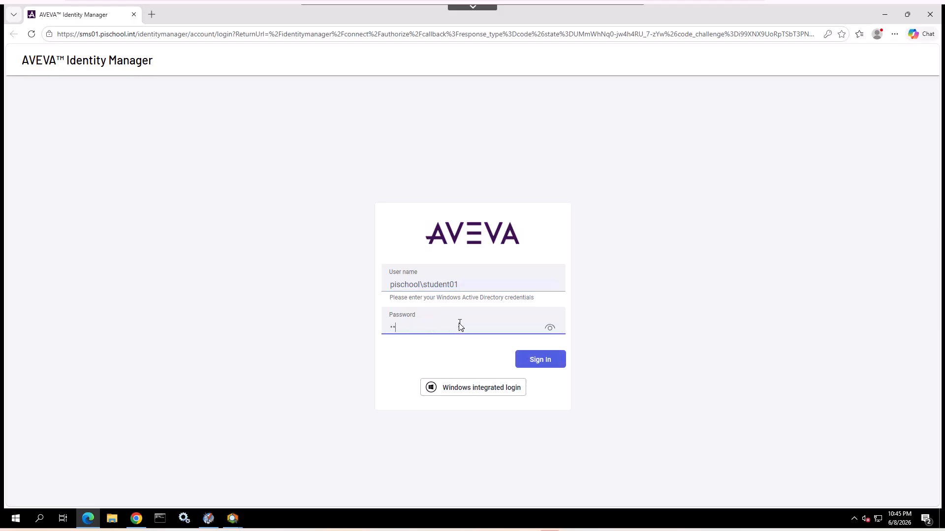
pyautogui.press('Return')
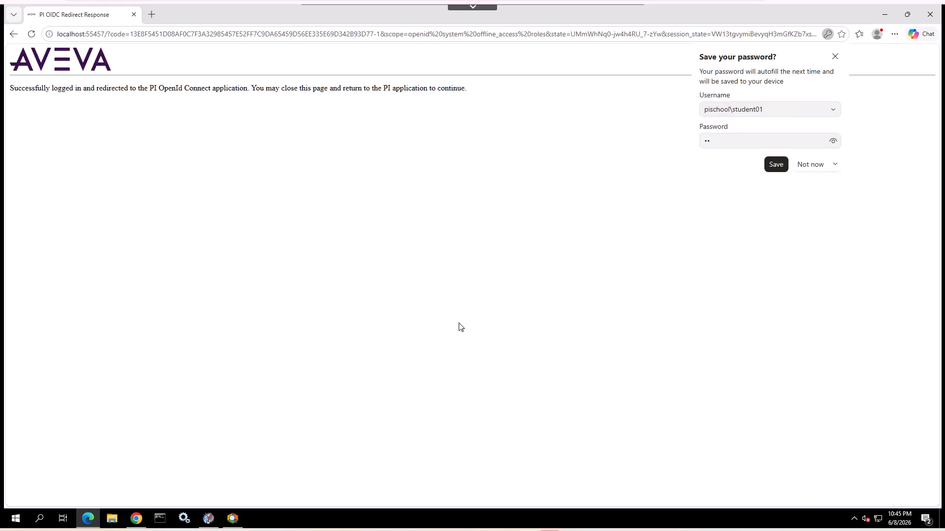
pyautogui.click(931, 19)
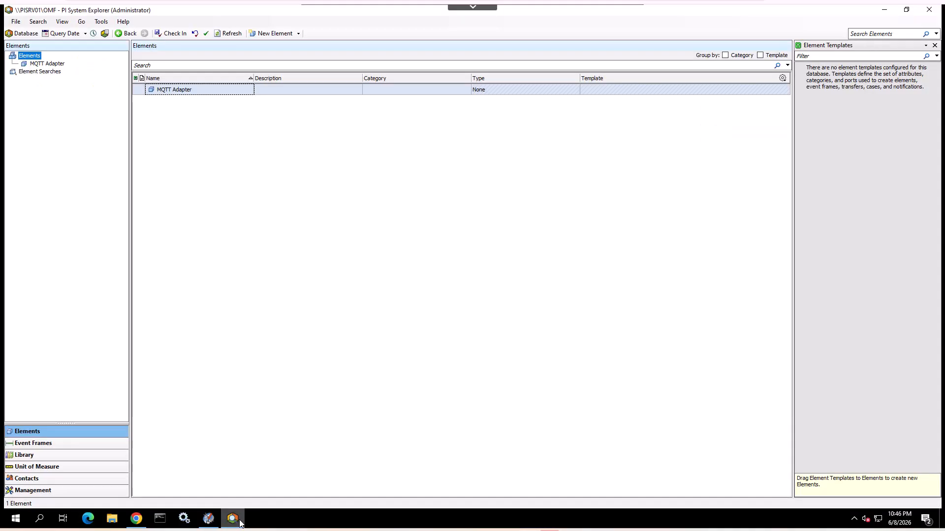
# Open the AF server properties' mappings and start a new mapping.
pyautogui.click(16, 22)
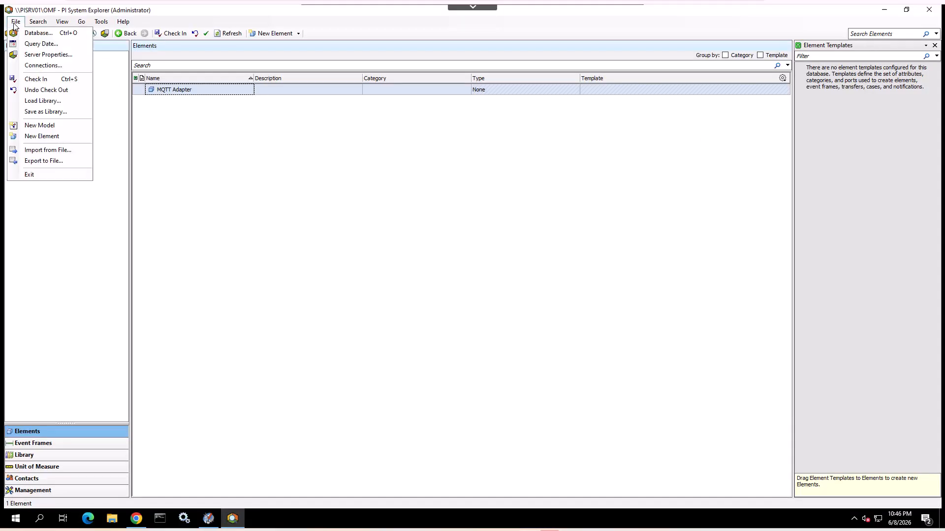
pyautogui.click(45, 55)
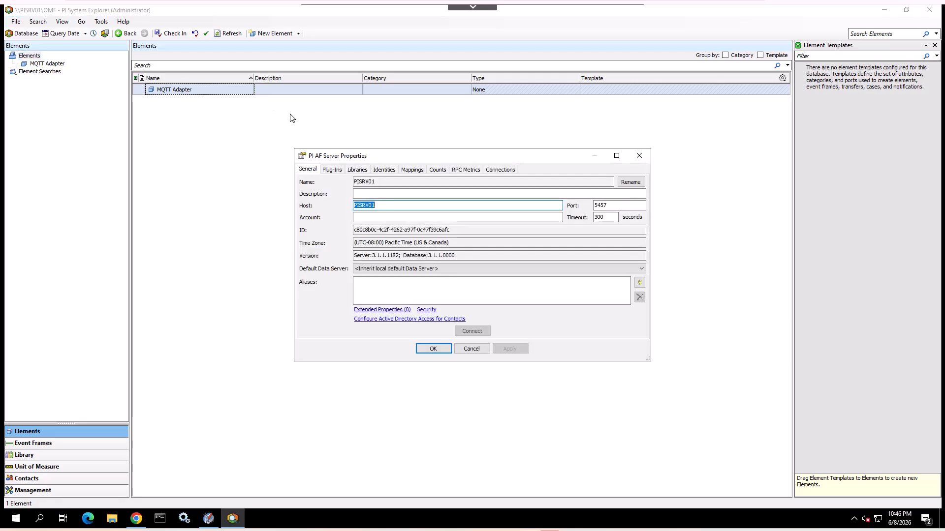
pyautogui.click(418, 172)
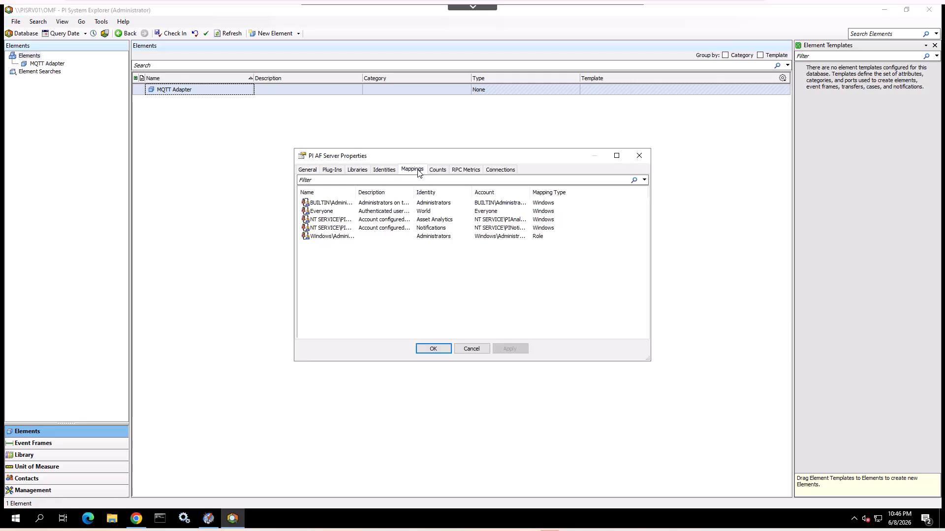
pyautogui.rightClick(416, 275)
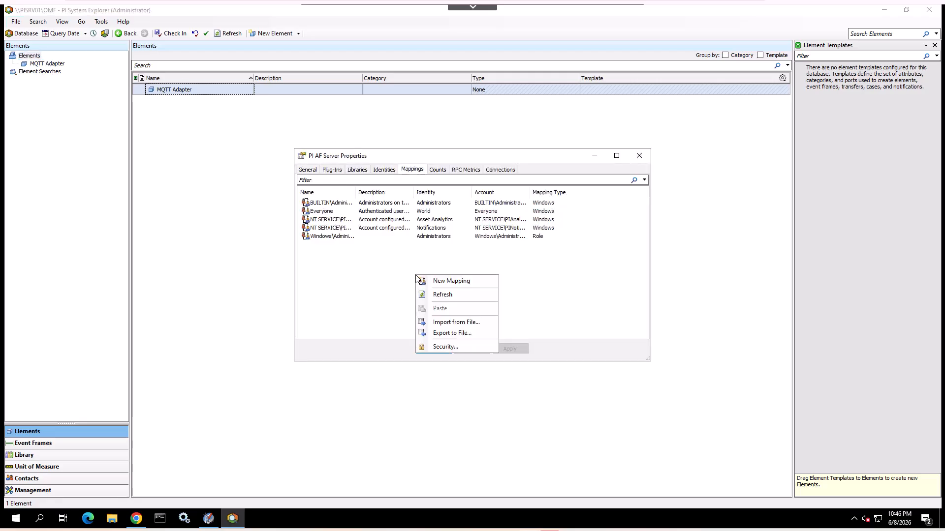
pyautogui.click(448, 283)
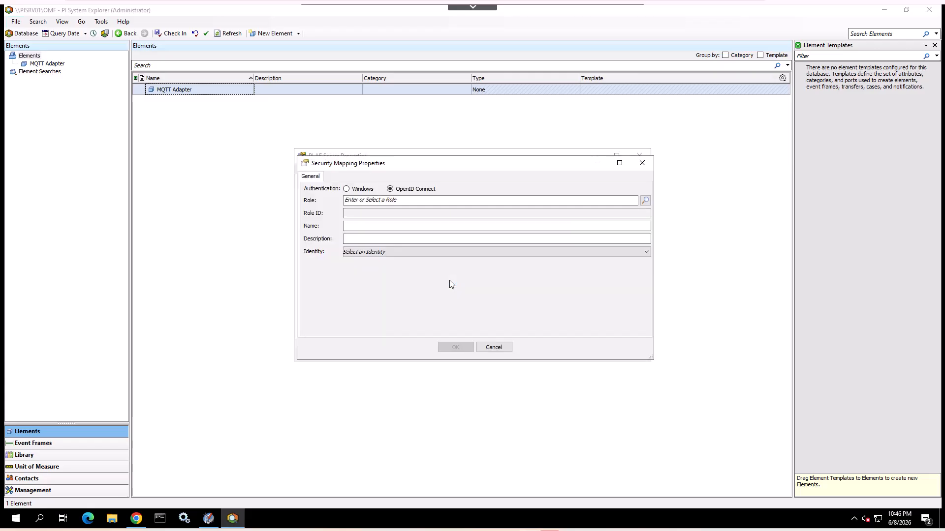
# Pick the client ID PIVision_ProcessIdentity_PISRV01 from the AIM server as the mapping's role.
pyautogui.click(645, 201)
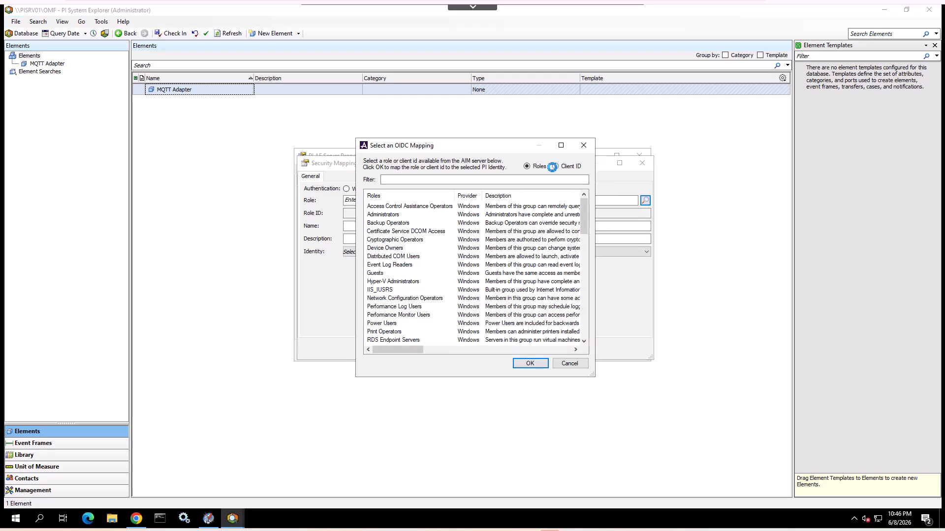
pyautogui.click(552, 166)
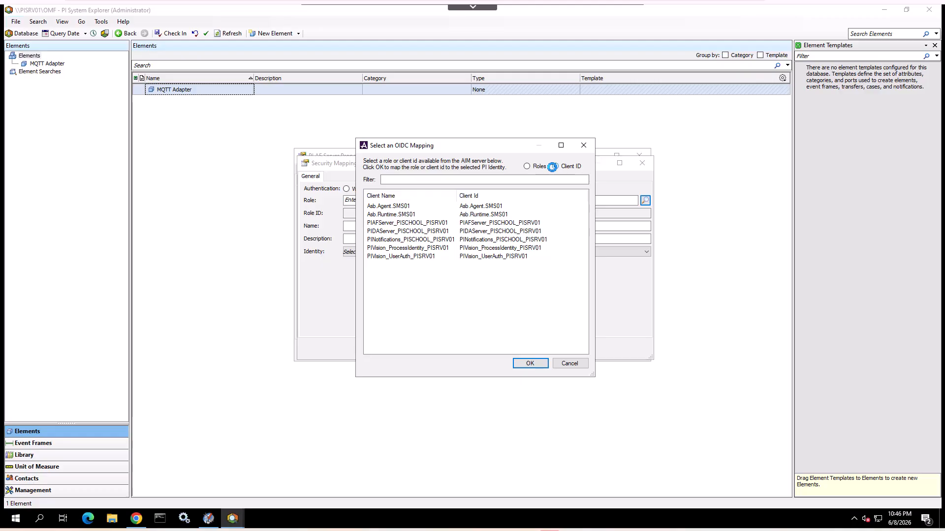
pyautogui.click(492, 249)
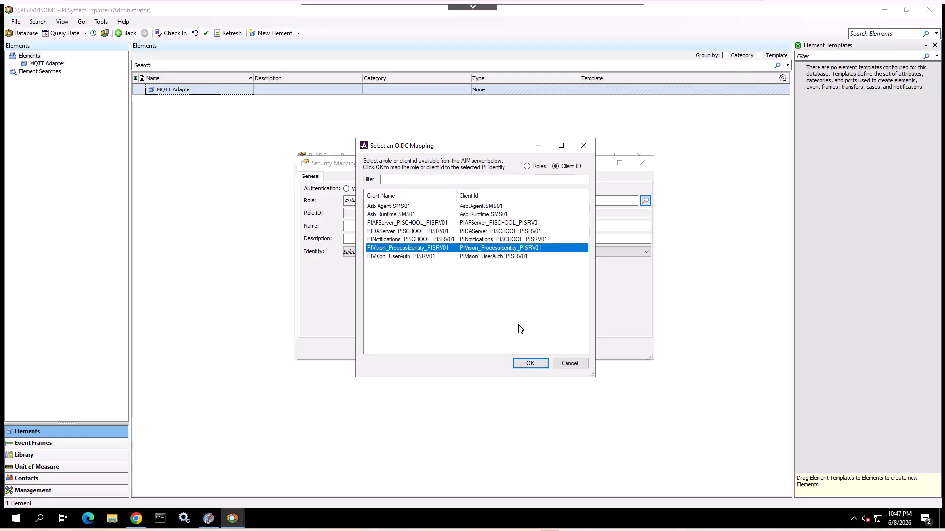
pyautogui.click(529, 365)
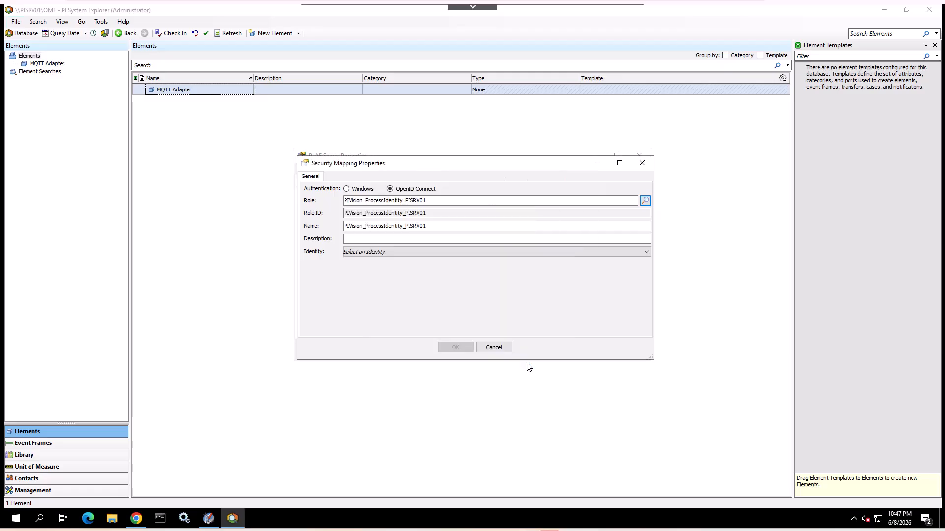
# Assign the PI identity VisionSvc to the mapping, create it, and close the AF server properties.
pyautogui.click(569, 255)
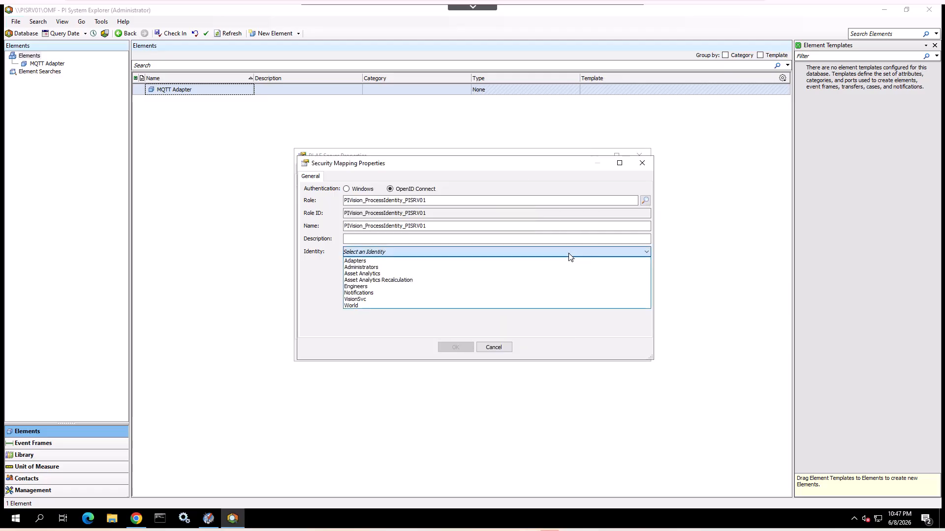
pyautogui.click(546, 303)
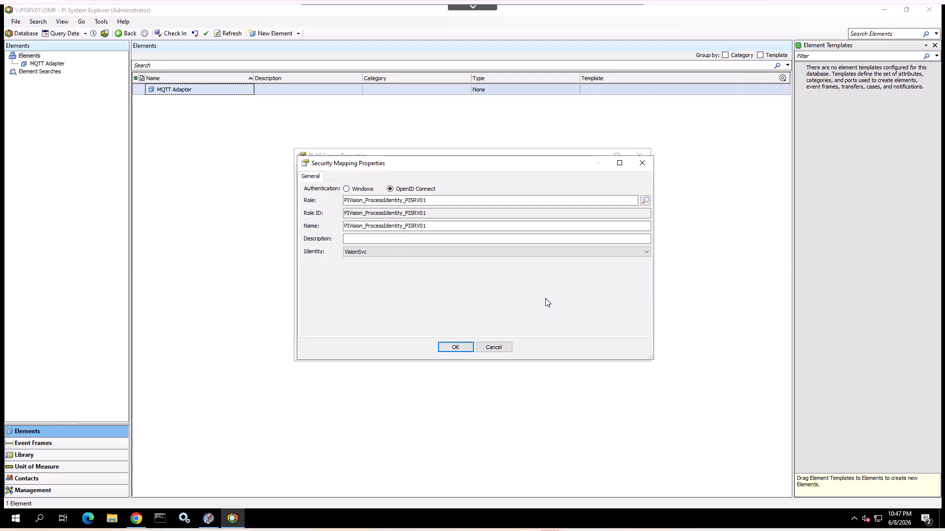
pyautogui.click(455, 347)
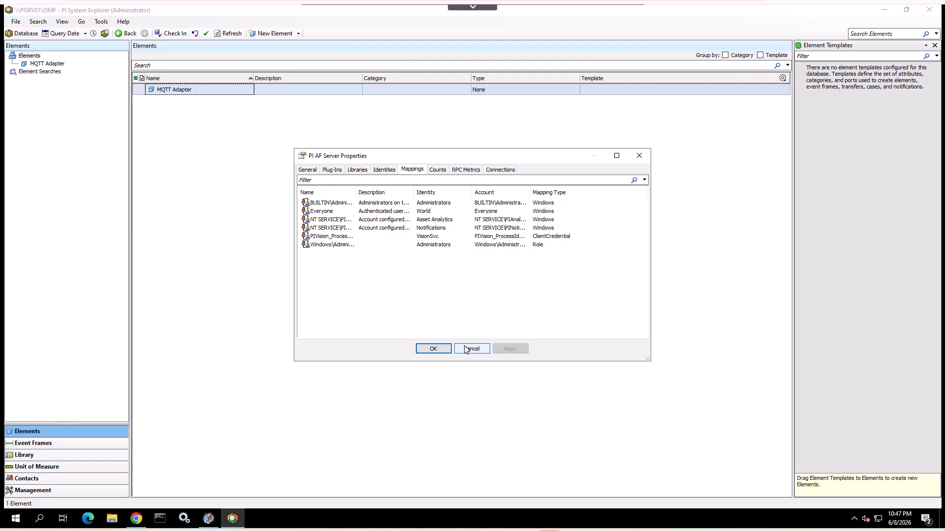
pyautogui.click(439, 352)
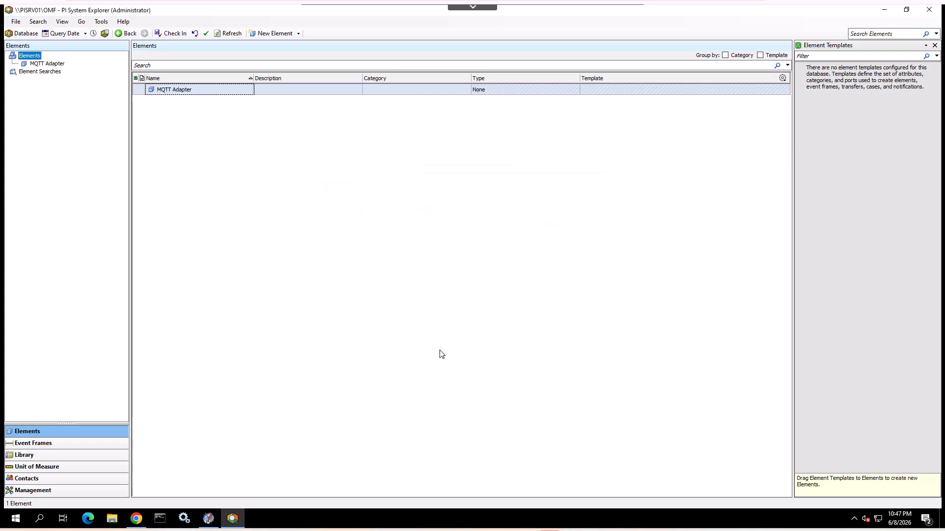
# In Chrome's PI Vision Security page, select OpenID Connect with the Process Identity Client ID for server connections and save.
pyautogui.click(136, 523)
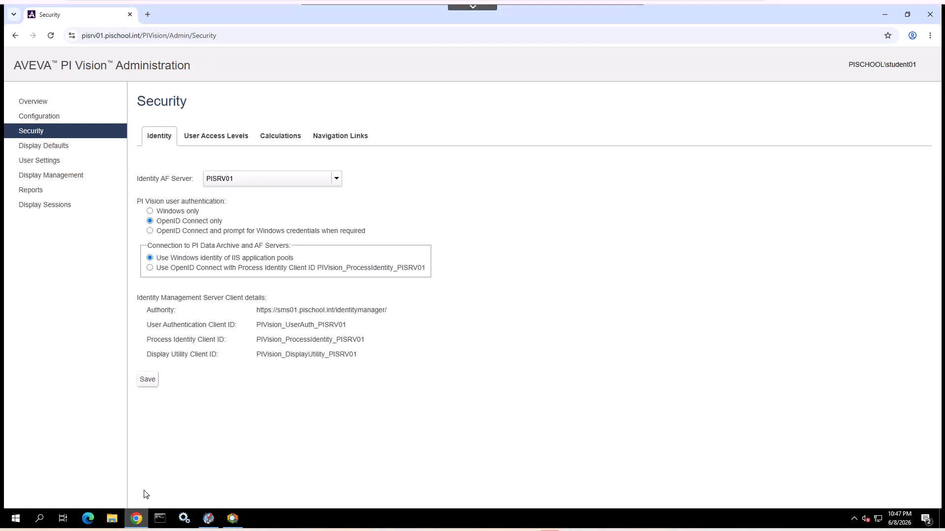
pyautogui.click(188, 268)
pyautogui.click(145, 382)
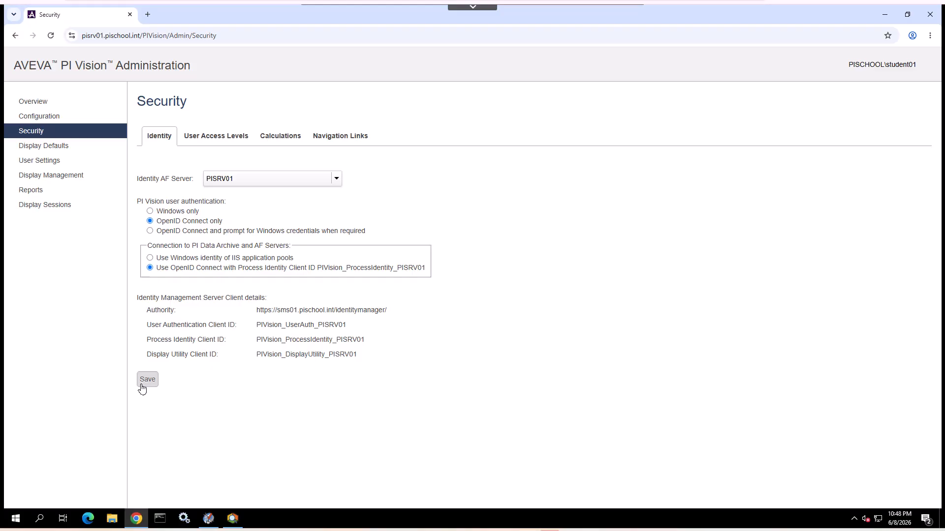
pyautogui.click(146, 15)
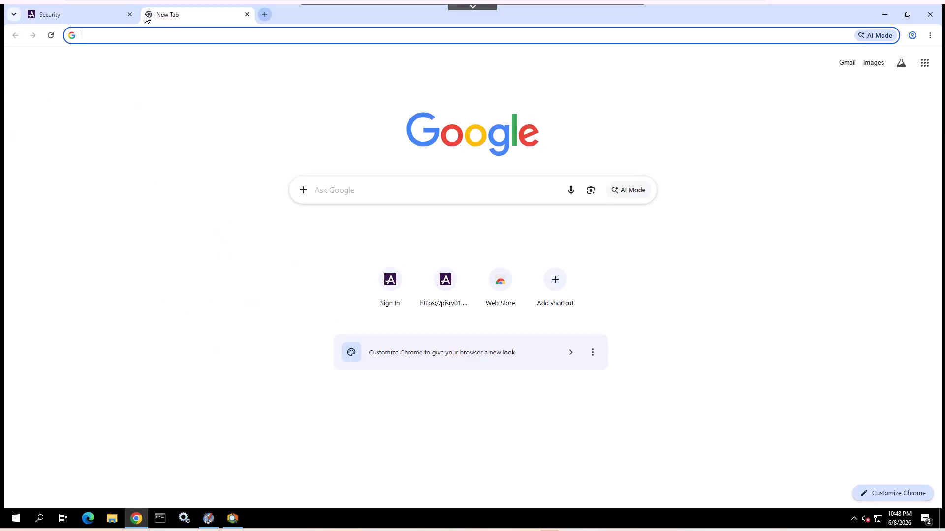
pyautogui.write('https://pisrv01.pischool.int/pivision/admin')
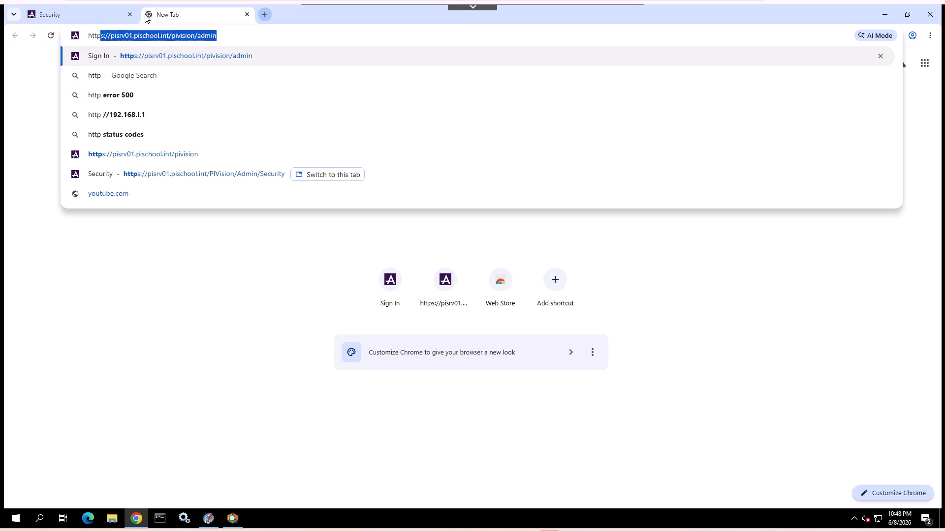
pyautogui.click(145, 157)
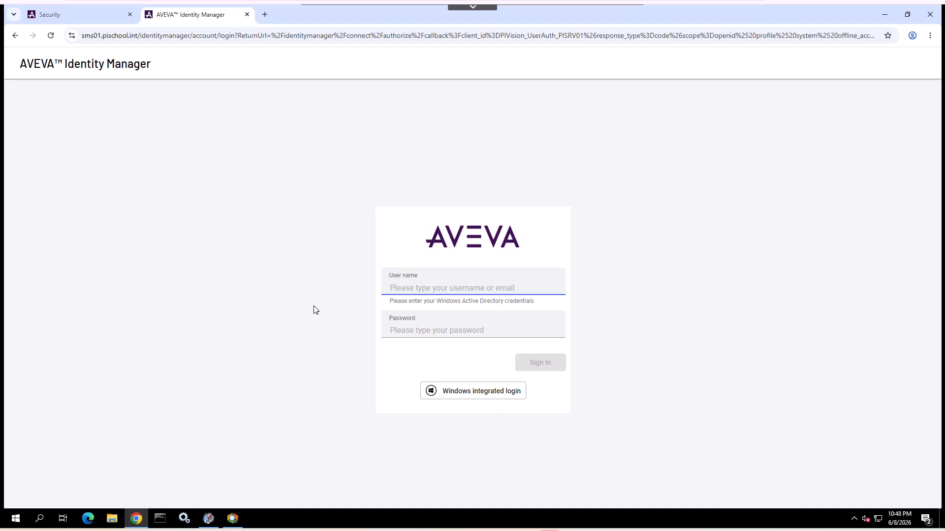
# Sign in to AVEVA Identity Manager with the student account's user name and password, and dismiss the save-password offer.
pyautogui.click(397, 289)
pyautogui.write('pischool\\student01')
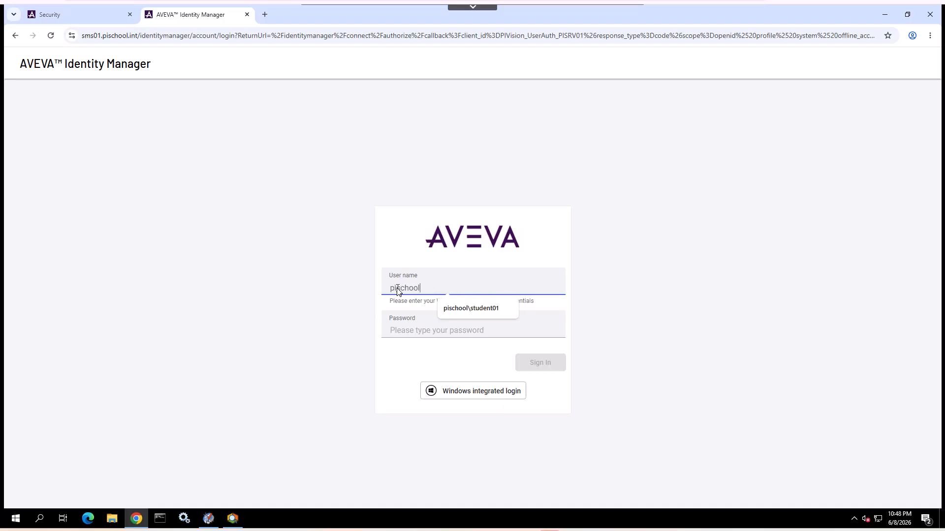
pyautogui.click(465, 309)
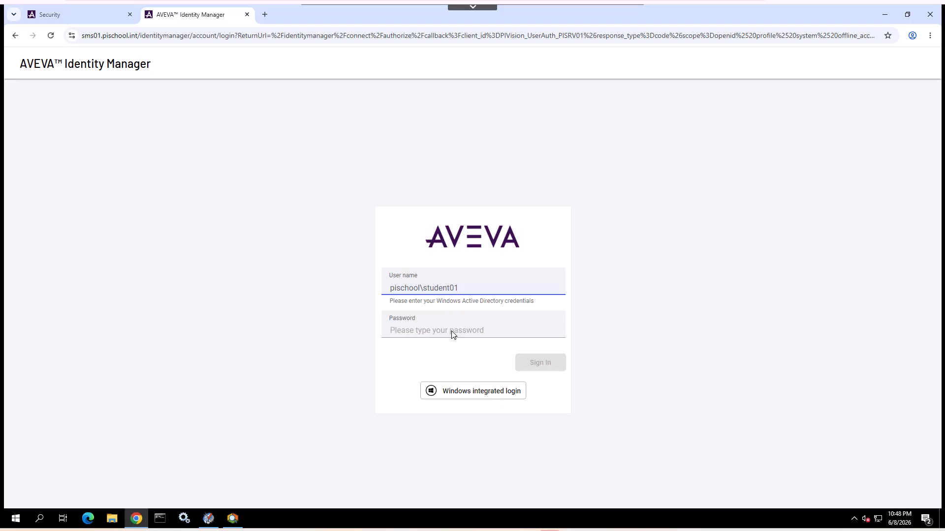
pyautogui.click(453, 334)
pyautogui.write('••')
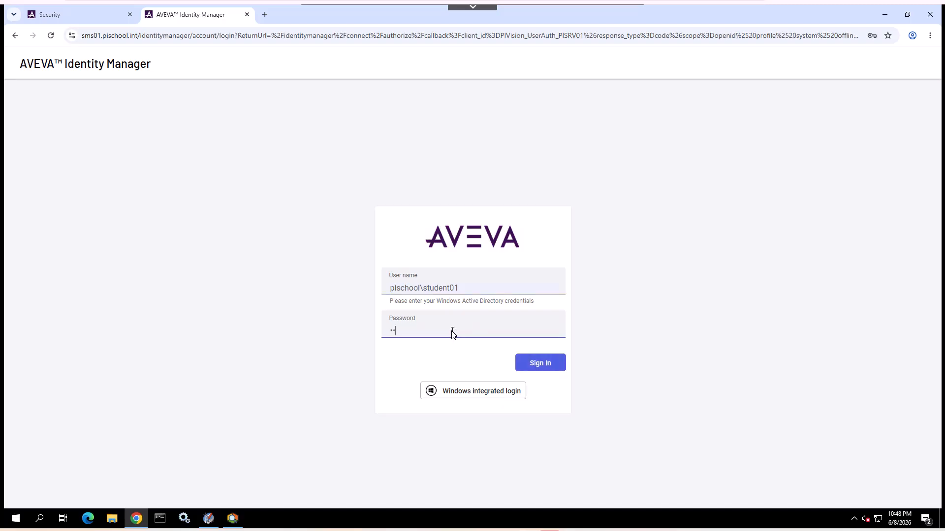
pyautogui.press('Return')
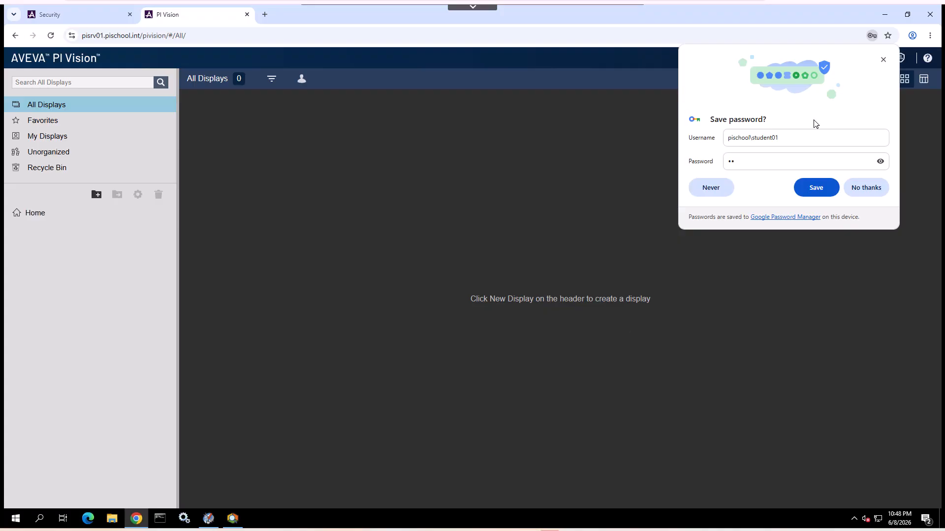
pyautogui.click(883, 60)
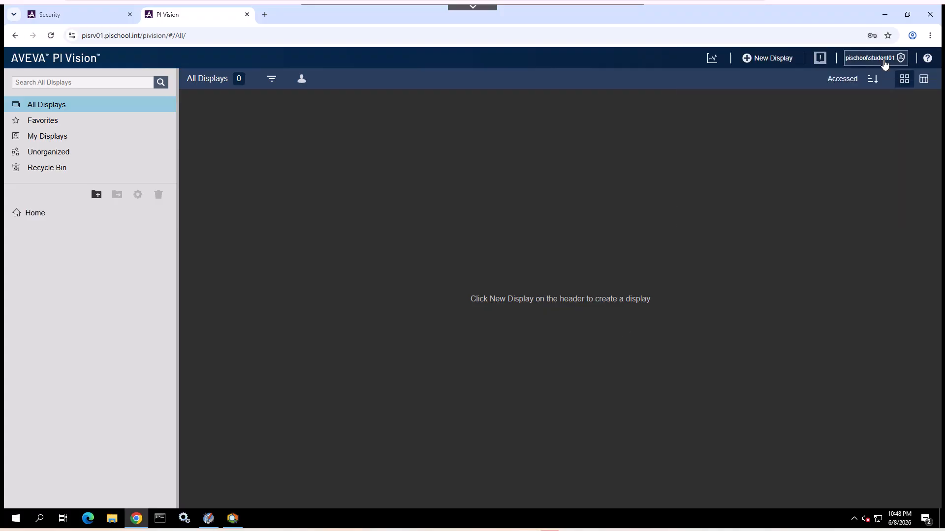
# Create a new display and add a trend of Pump1's Bearing Temperature attribute from AVEVA Plant.
pyautogui.click(885, 62)
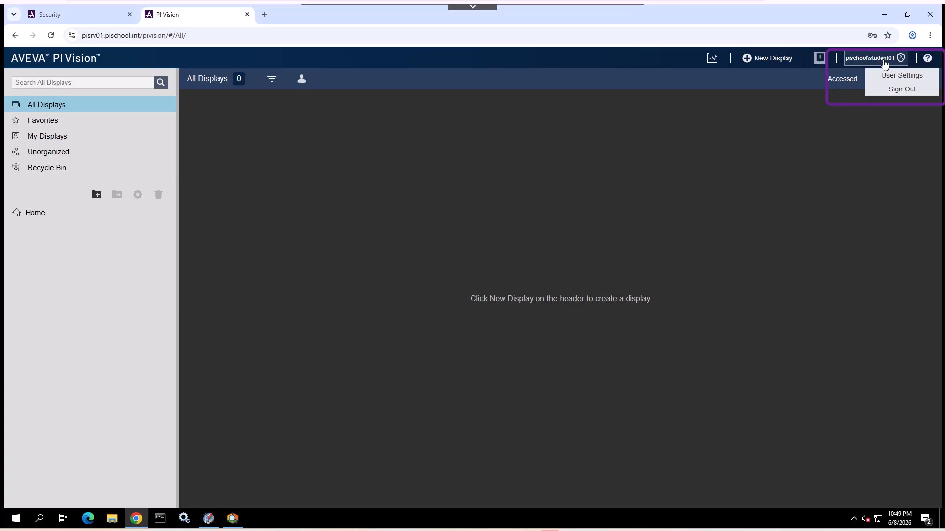
pyautogui.click(773, 60)
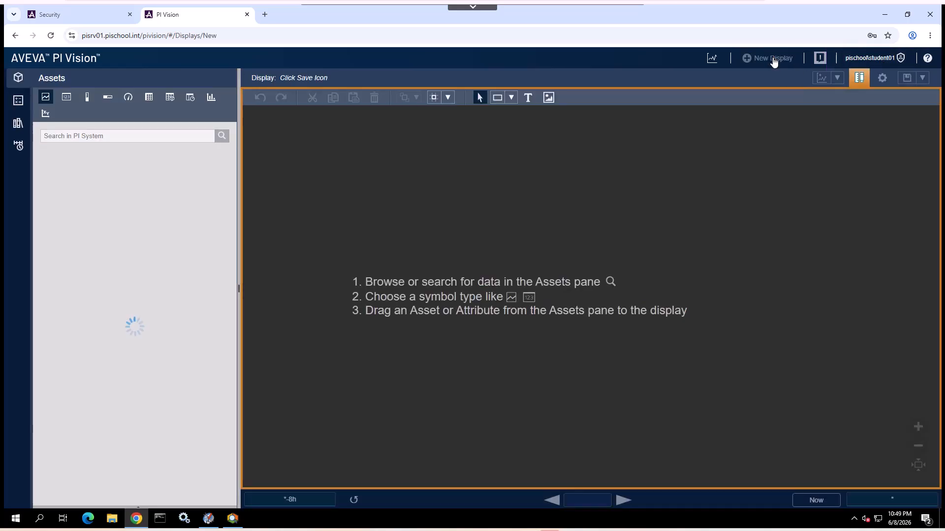
pyautogui.click(224, 156)
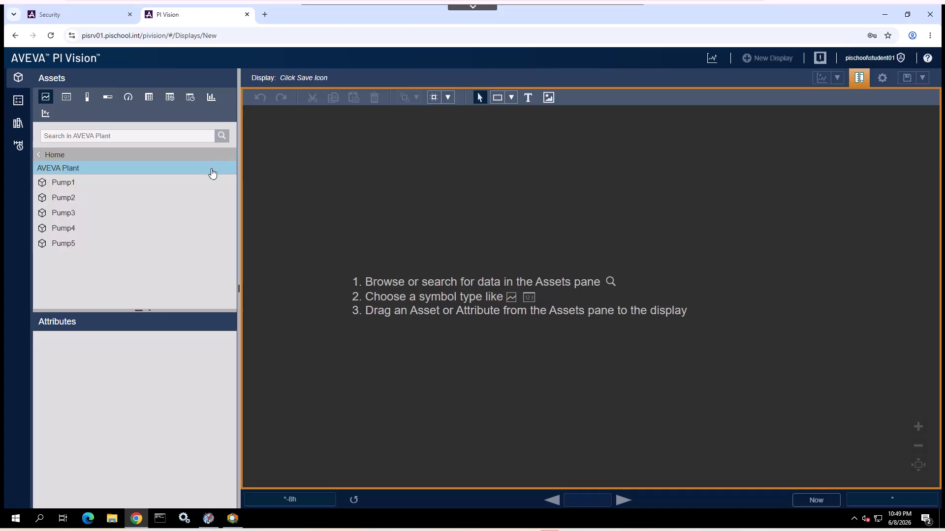
pyautogui.click(206, 183)
pyautogui.click(118, 358)
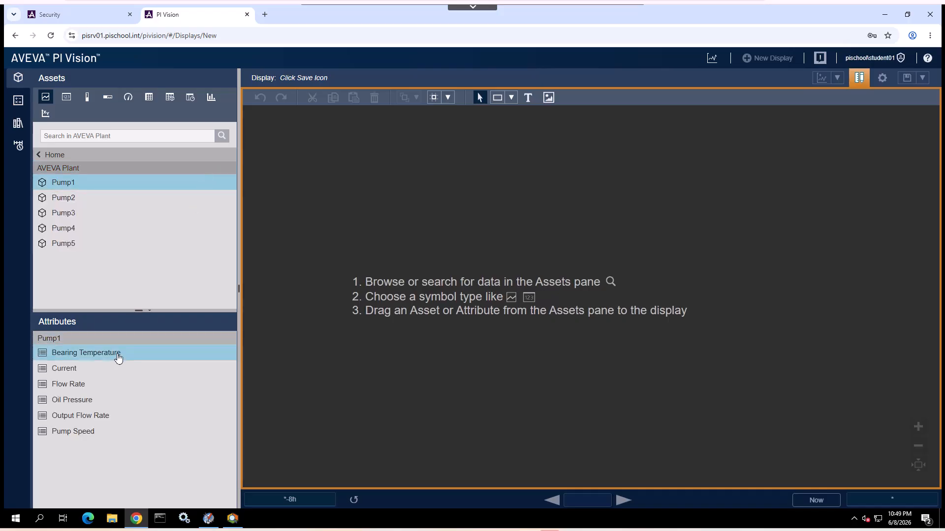
pyautogui.moveTo(117, 355); pyautogui.dragTo(196, 308)
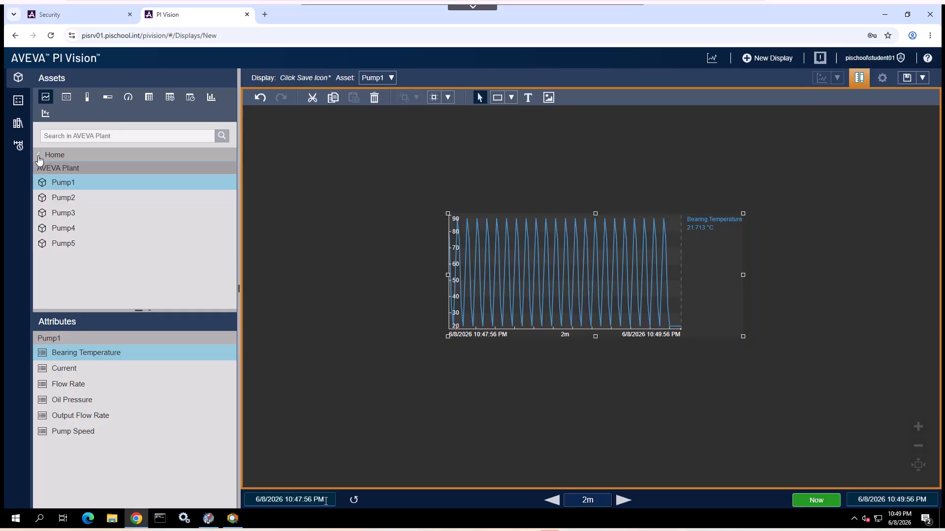
# Search PISRV01 tags with point source opc and add Pump1.Current to the existing trend.
pyautogui.click(38, 157)
pyautogui.click(228, 172)
pyautogui.click(103, 174)
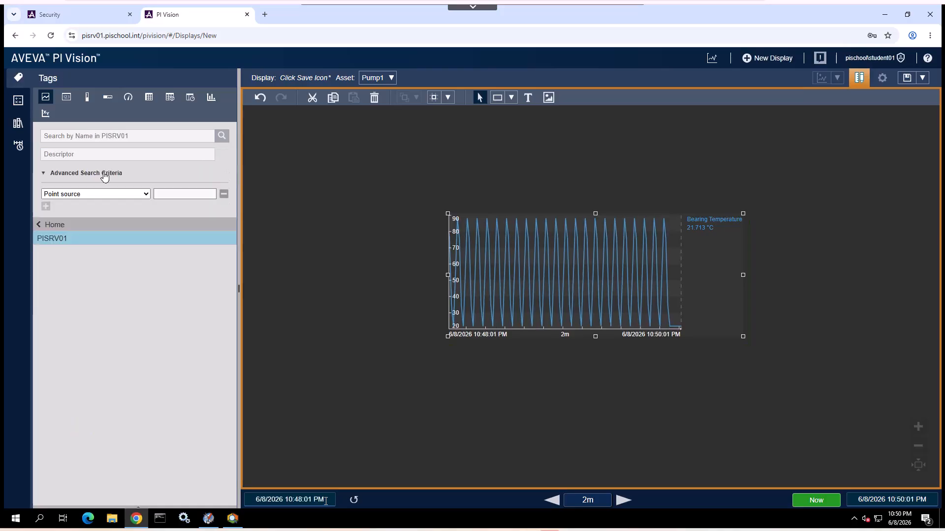
pyautogui.click(165, 195)
pyautogui.write('o')
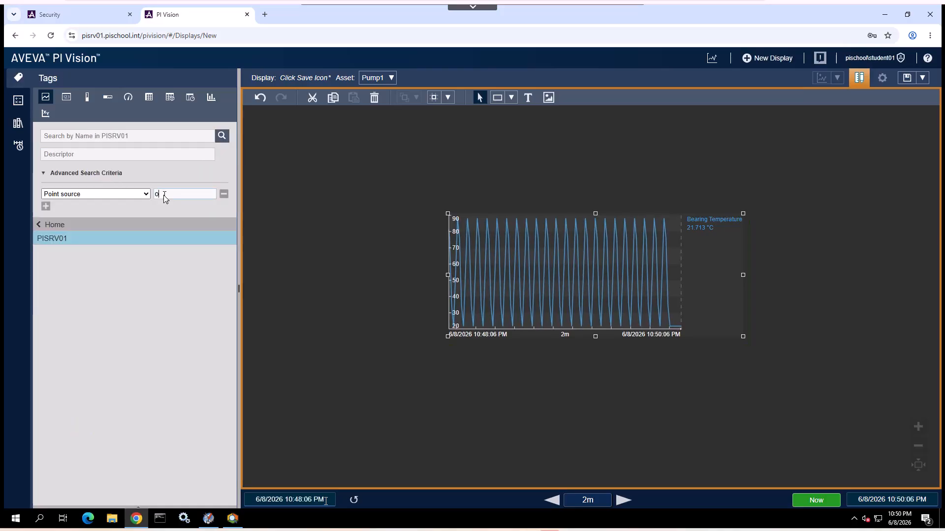
pyautogui.write('pc')
pyautogui.press('Return')
pyautogui.moveTo(186, 295); pyautogui.dragTo(497, 281)
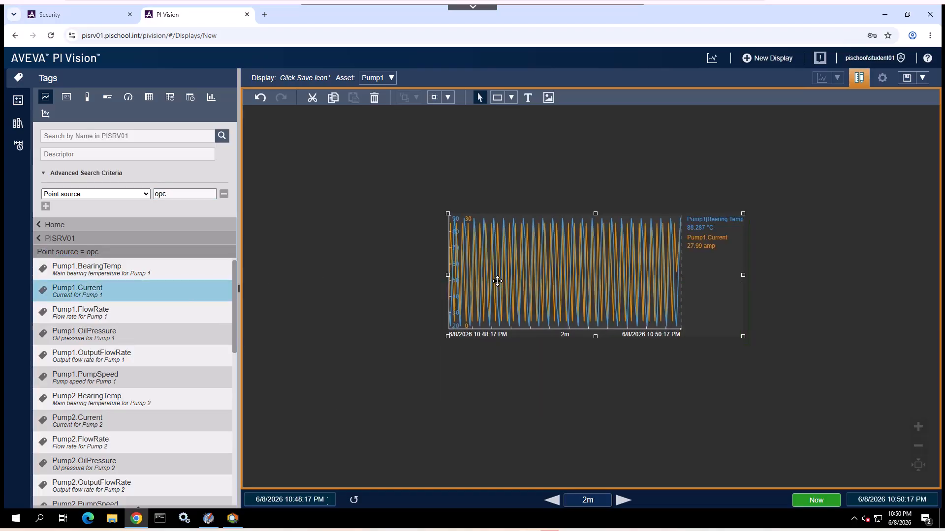